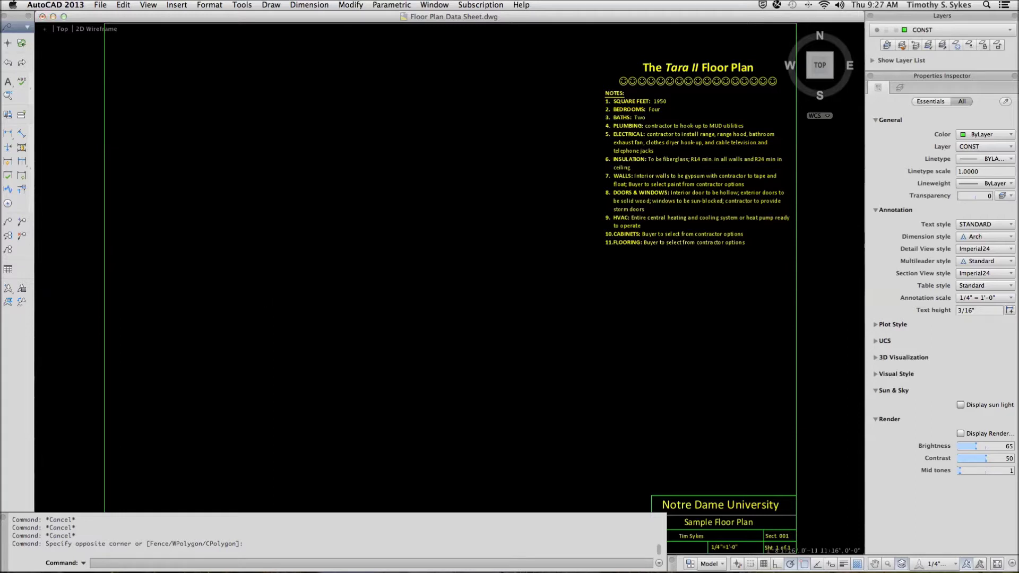
Make Text the current layer instead of CONST.
{"action": "left_click", "coordinate": [956, 29]}
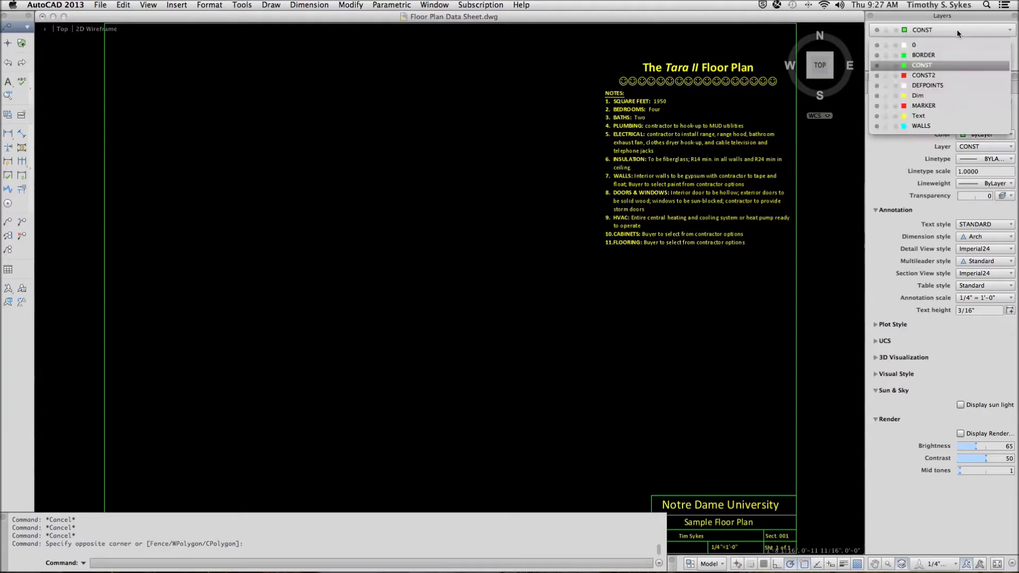
{"action": "left_click", "coordinate": [935, 116]}
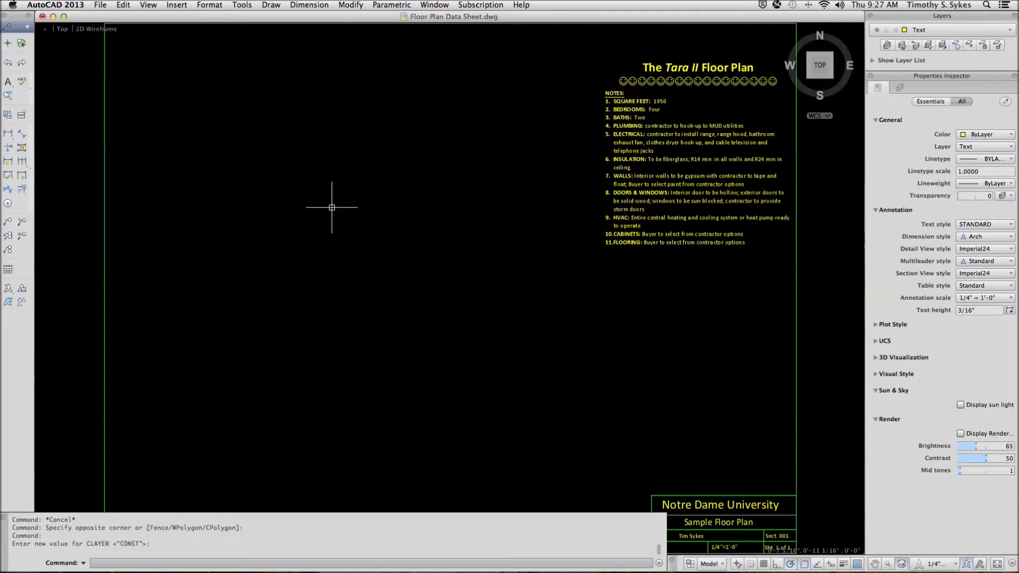
{"action": "left_click", "coordinate": [7, 271]}
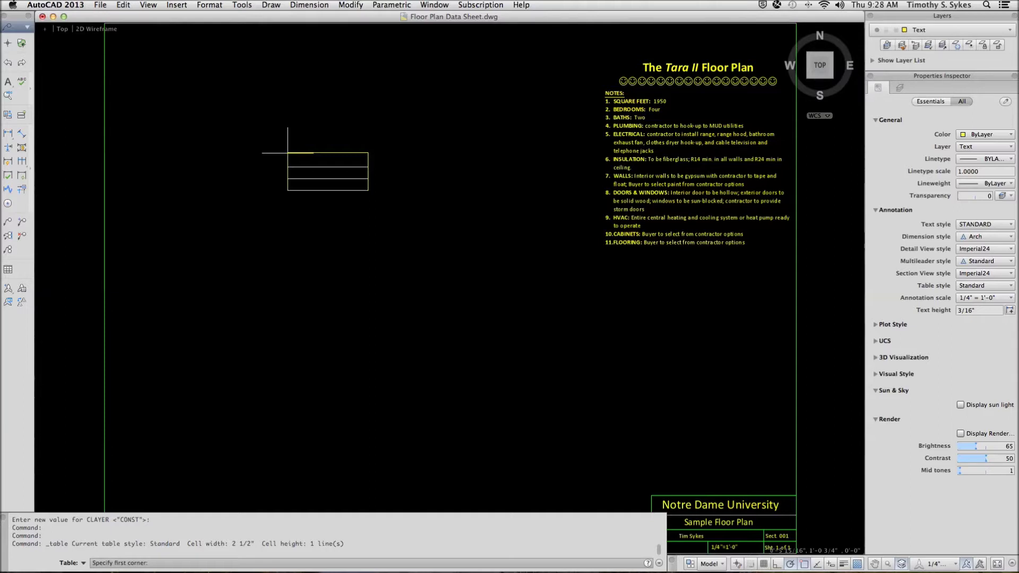
Place a four-column, four-row table with its first corner at 1,16.
{"action": "type", "text": "6"}
{"action": "key", "text": "Return"}
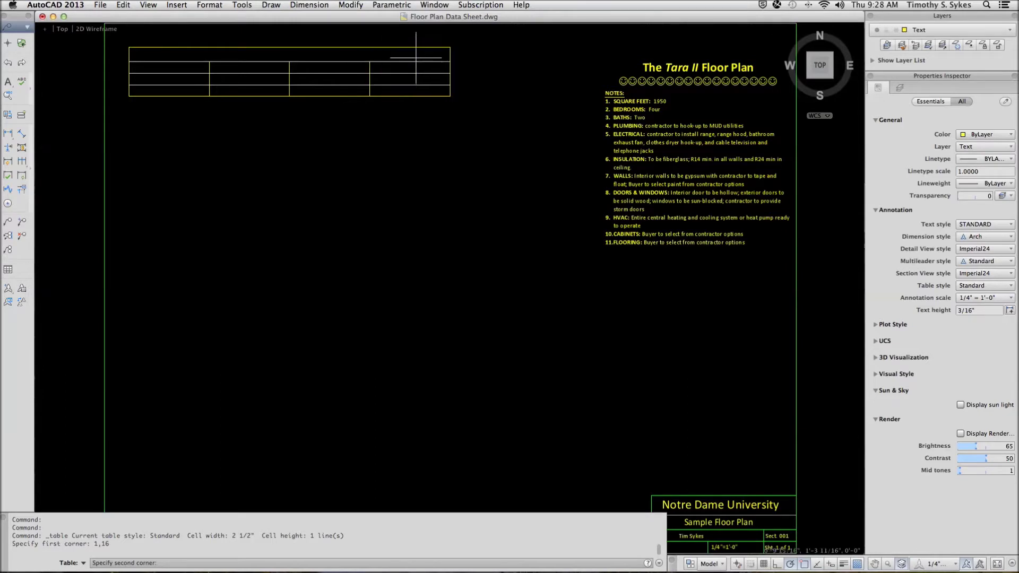
{"action": "left_click", "coordinate": [416, 58]}
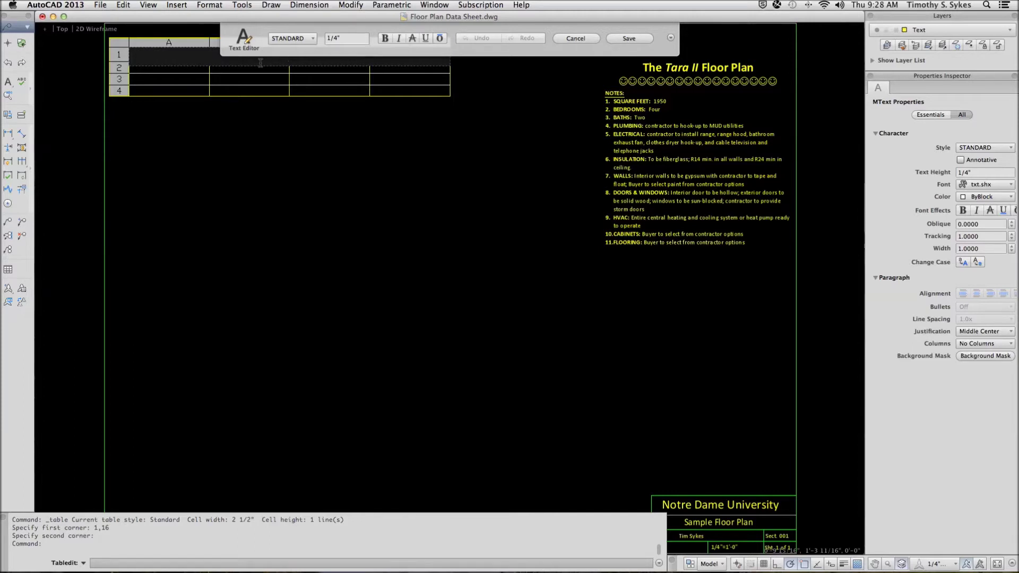
Enter the title 'Symbols Legend' and the Symbol and Description headings, then save the drawing.
{"action": "type", "text": "Symbols Legend"}
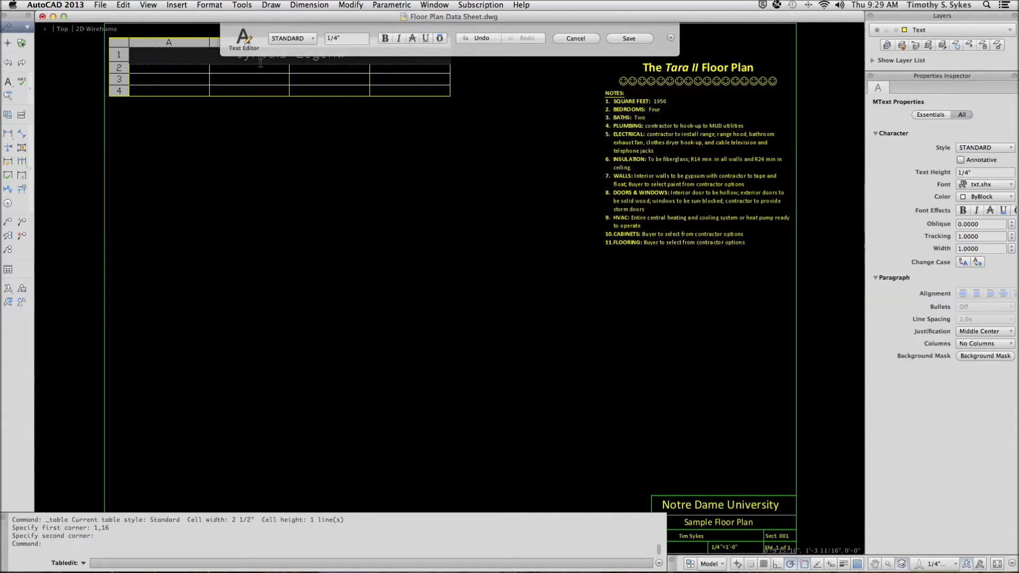
{"action": "key", "text": "Tab"}
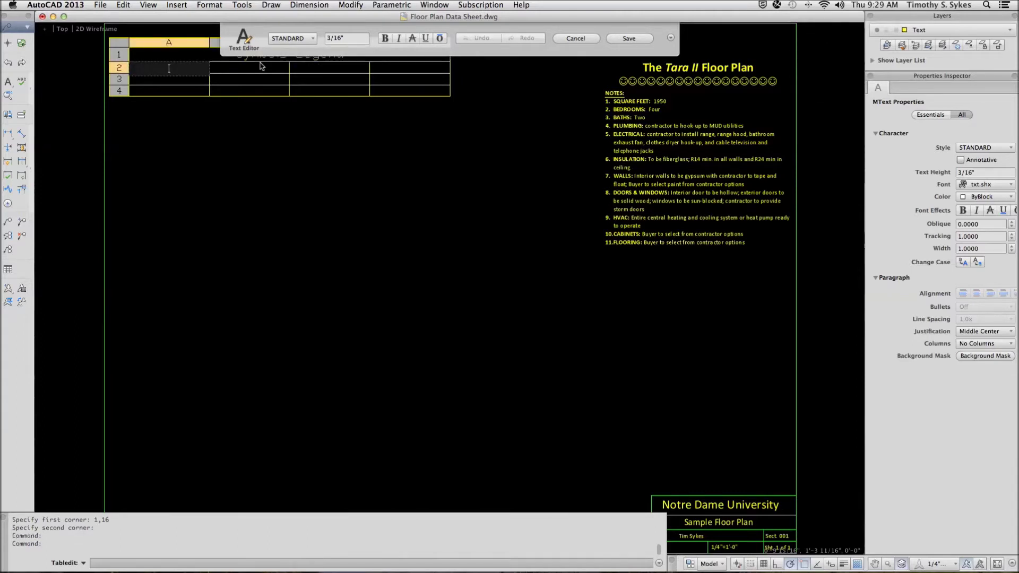
{"action": "left_click", "coordinate": [191, 108]}
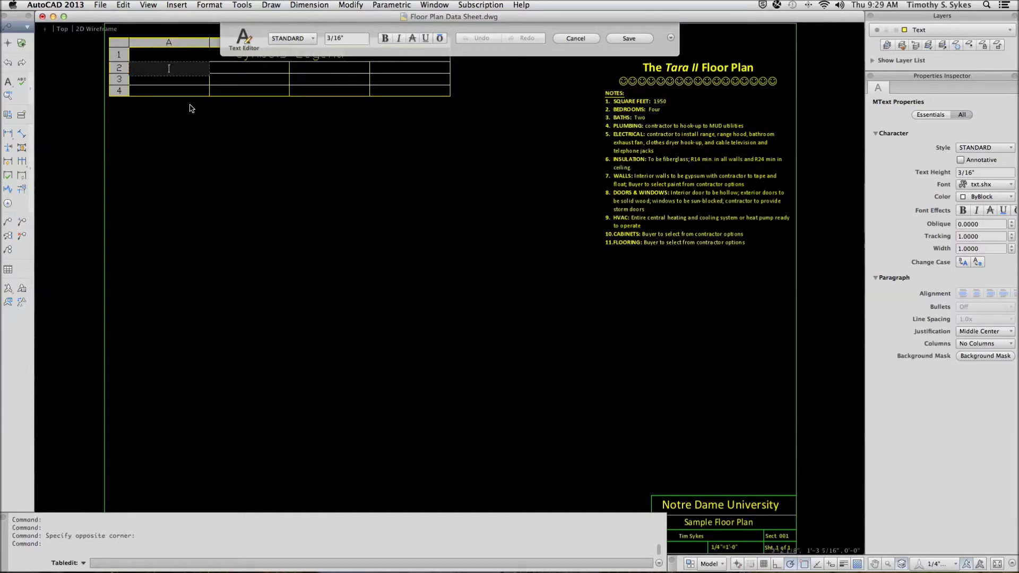
{"action": "type", "text": "Symbol"}
{"action": "key", "text": "Tab"}
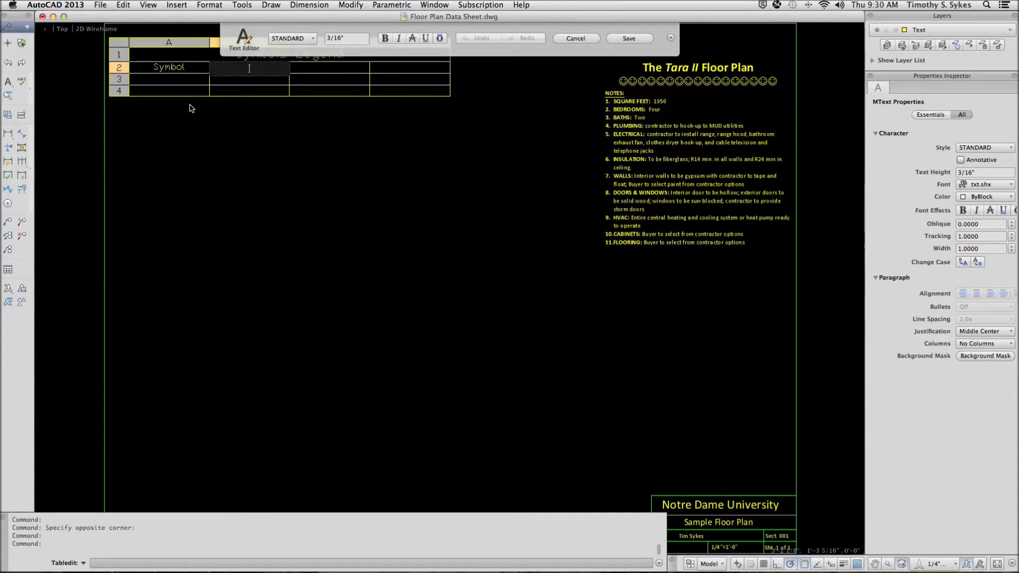
{"action": "type", "text": "Description"}
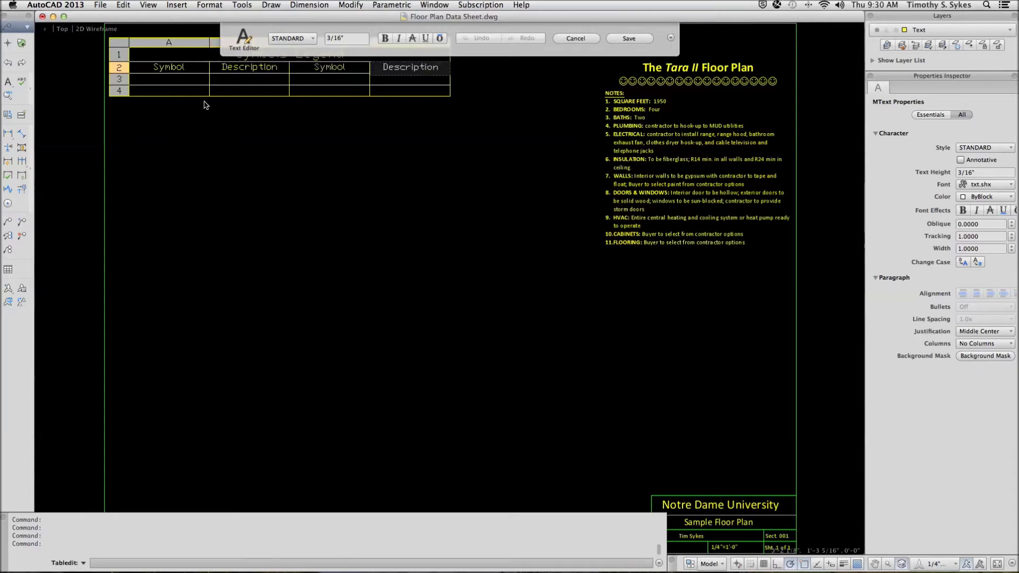
{"action": "scroll", "coordinate": [310, 192], "scroll_direction": "up", "scroll_amount": 1}
{"action": "left_click", "coordinate": [310, 192]}
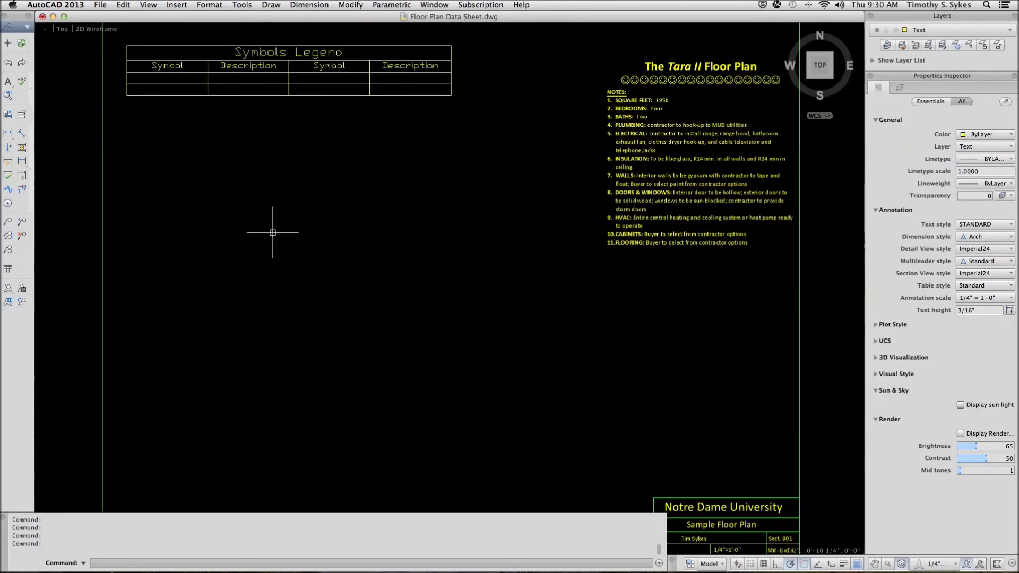
{"action": "key", "text": "super+s"}
Apply the Calibri Bold text style to the title cell and heading row.
{"action": "left_click", "coordinate": [312, 167]}
{"action": "key", "text": "Escape"}
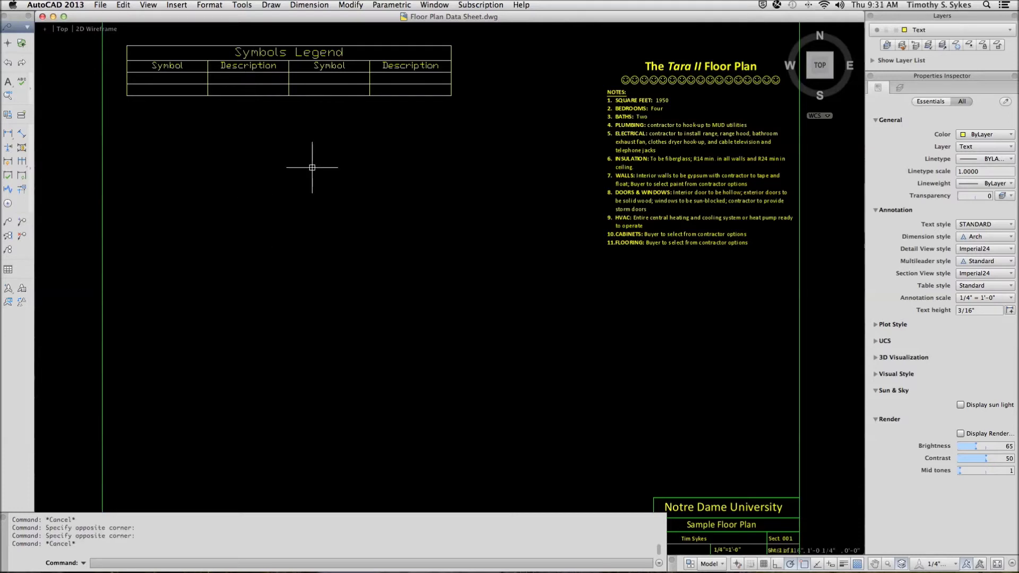
{"action": "left_click", "coordinate": [297, 51]}
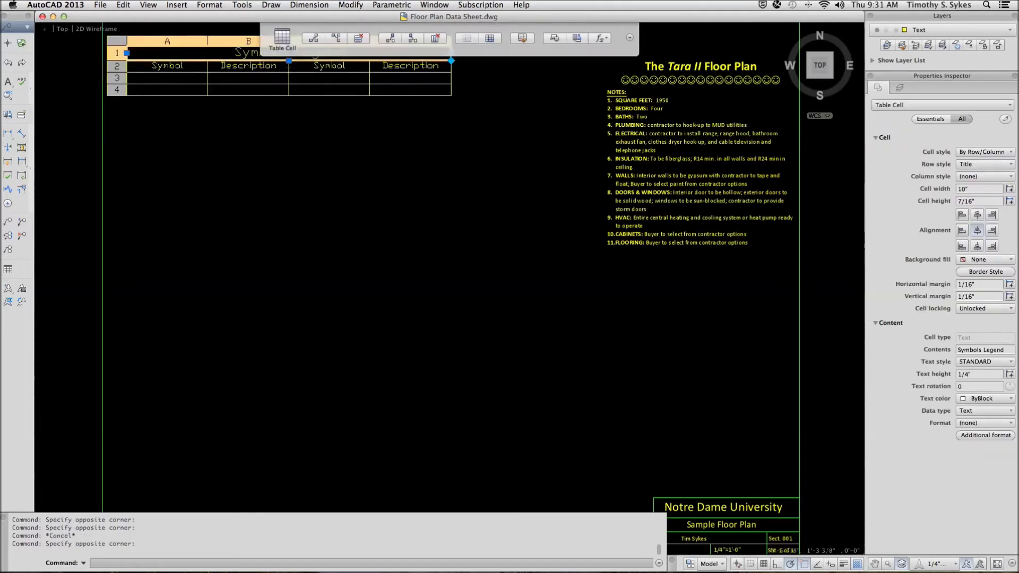
{"action": "left_click", "coordinate": [117, 66]}
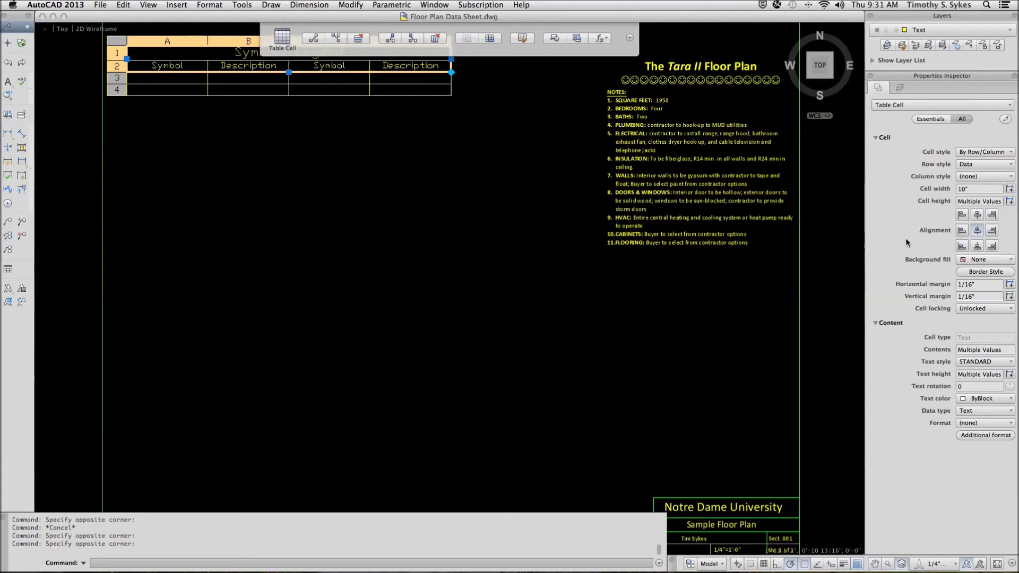
{"action": "left_click", "coordinate": [969, 366]}
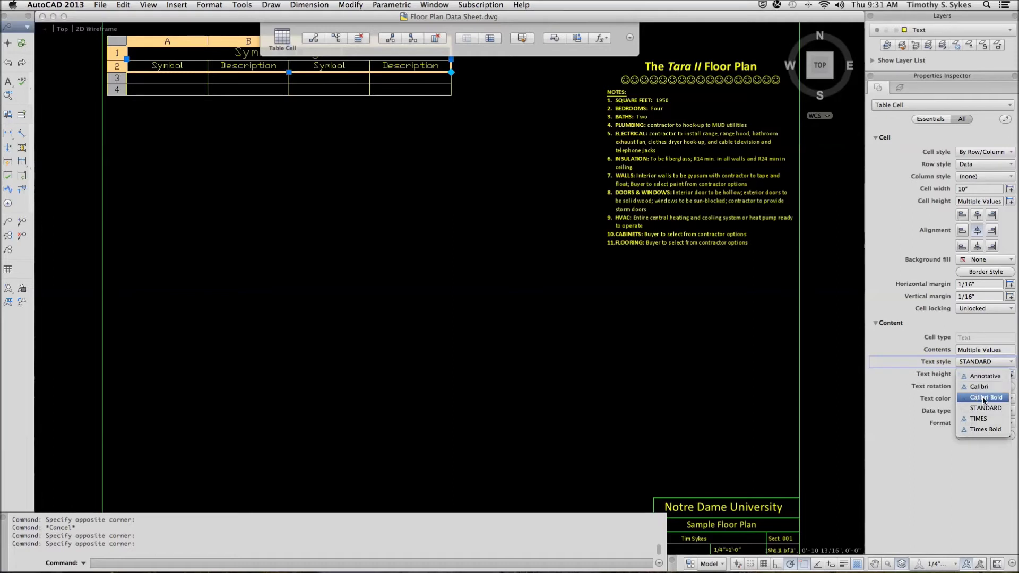
{"action": "left_click", "coordinate": [982, 398]}
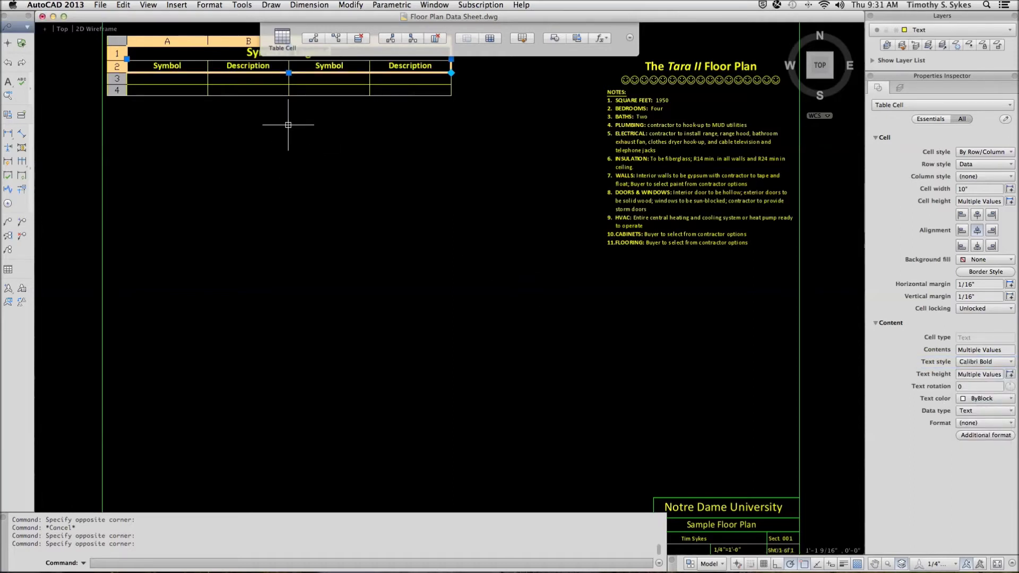
{"action": "left_click", "coordinate": [261, 154]}
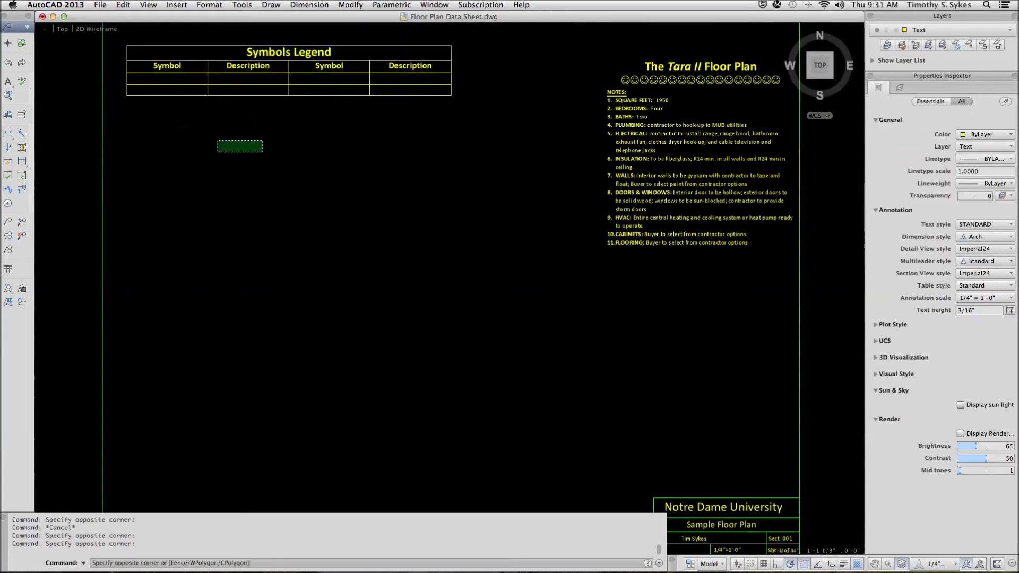
Narrow Symbol columns A and C to 1 1/2 inches each.
{"action": "left_click", "coordinate": [216, 140]}
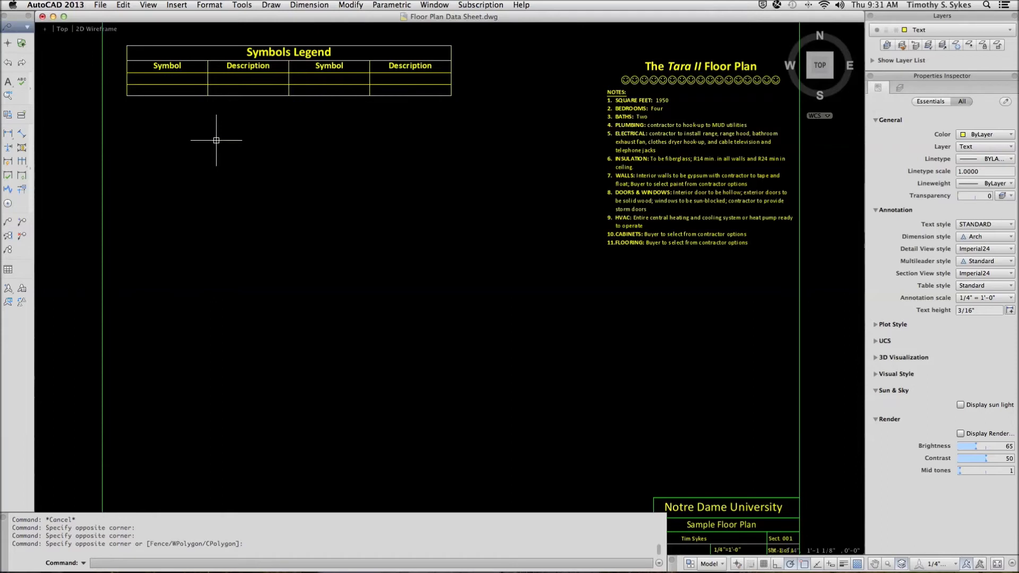
{"action": "left_click", "coordinate": [193, 66]}
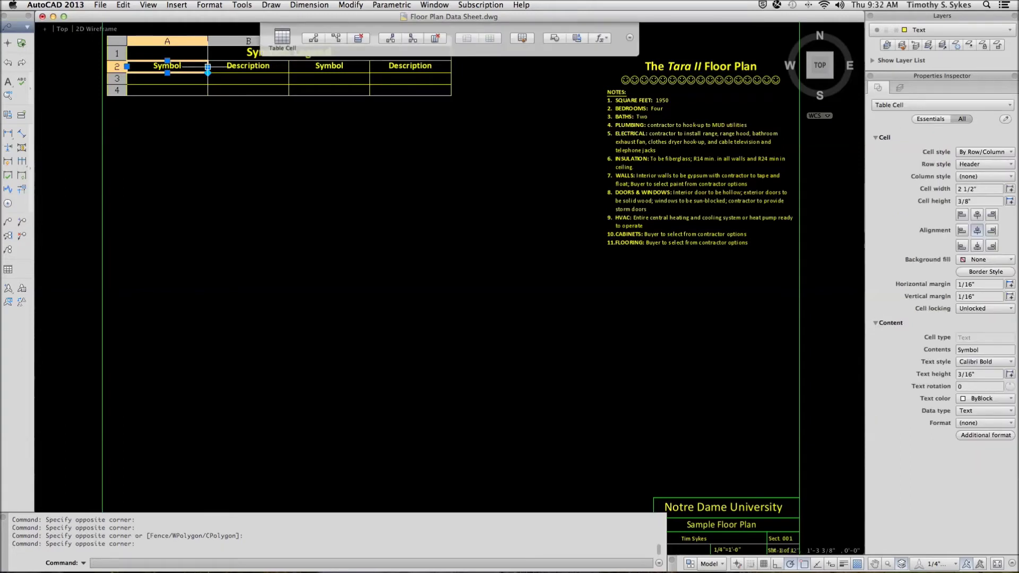
{"action": "left_click", "coordinate": [207, 67]}
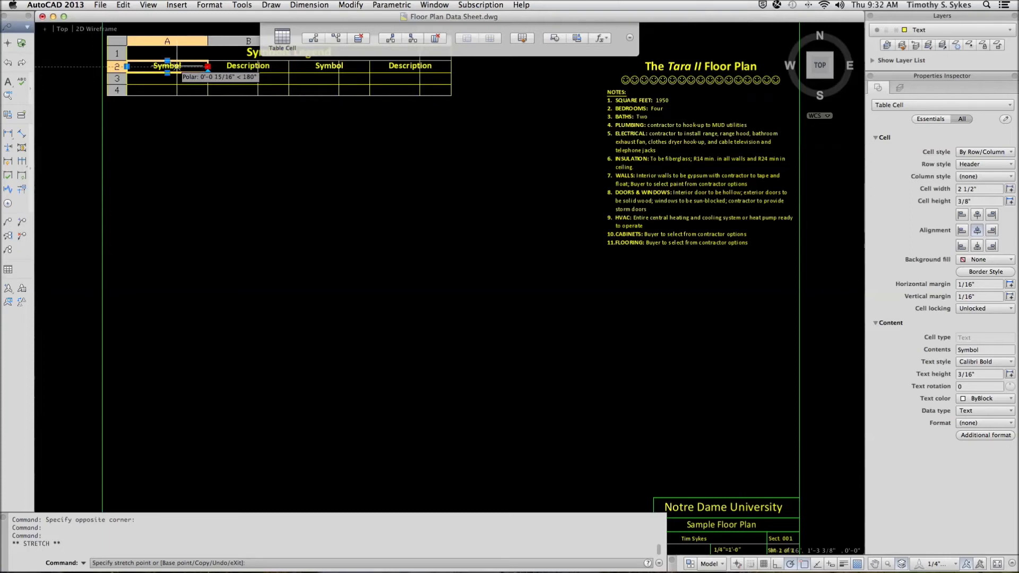
{"action": "left_click", "coordinate": [178, 66]}
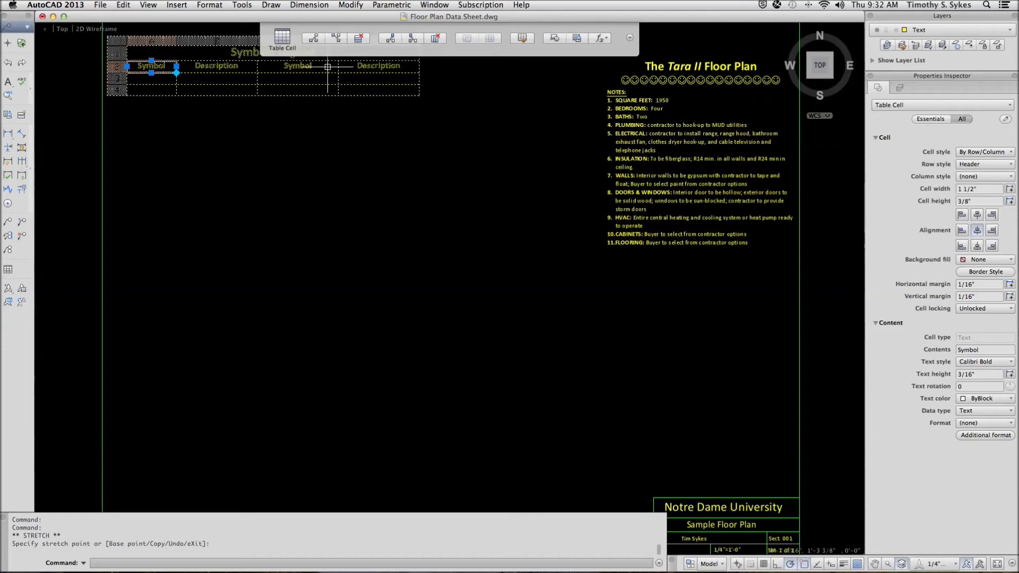
{"action": "left_click", "coordinate": [324, 67]}
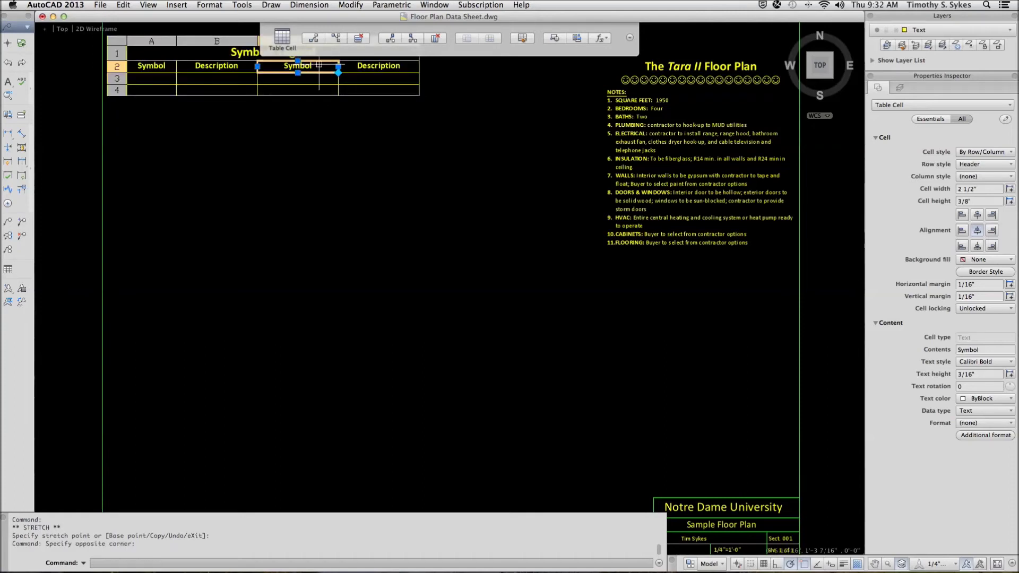
{"action": "left_click", "coordinate": [338, 67]}
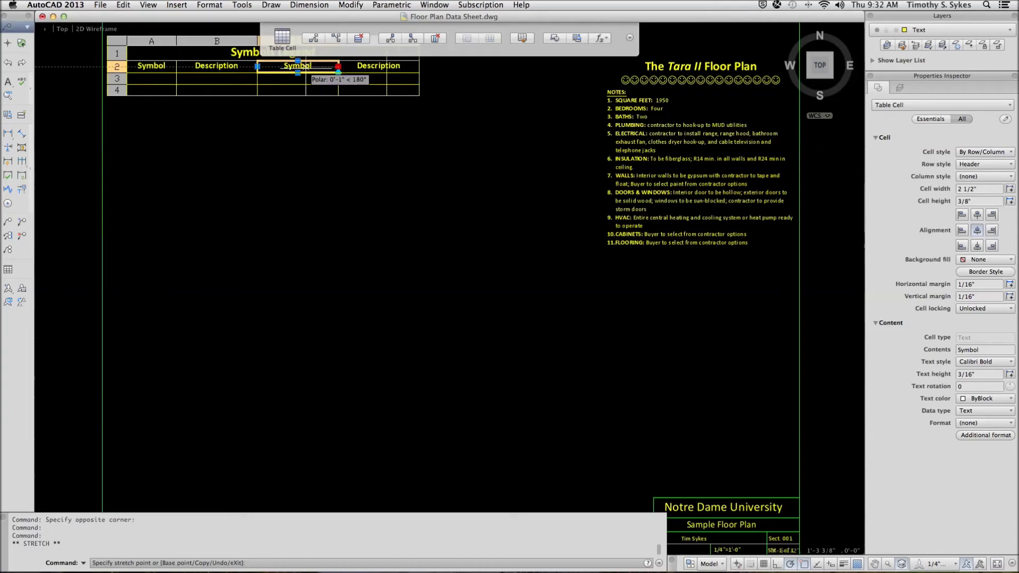
{"action": "left_click", "coordinate": [307, 68]}
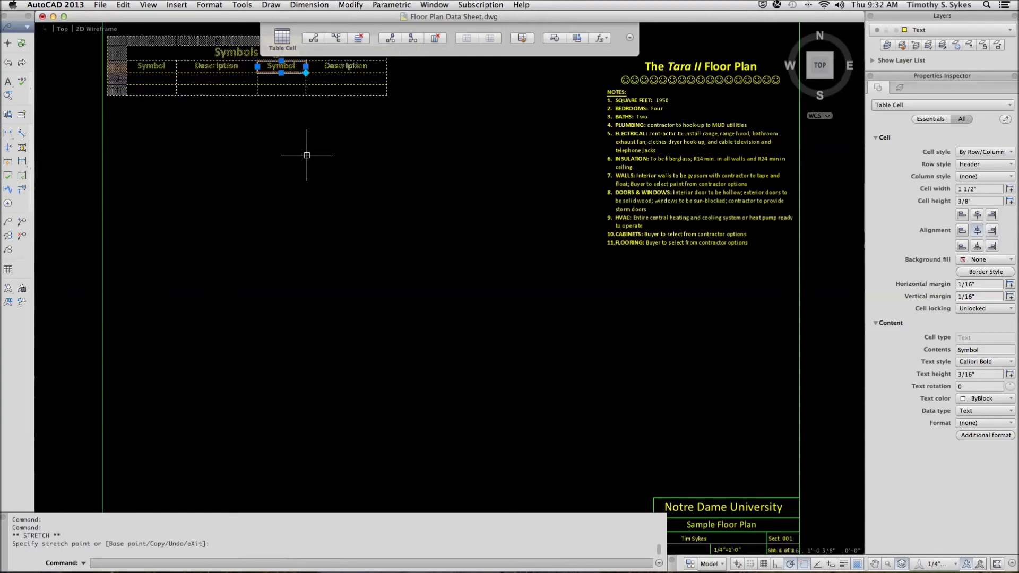
{"action": "left_click", "coordinate": [339, 191]}
{"action": "left_click", "coordinate": [340, 191]}
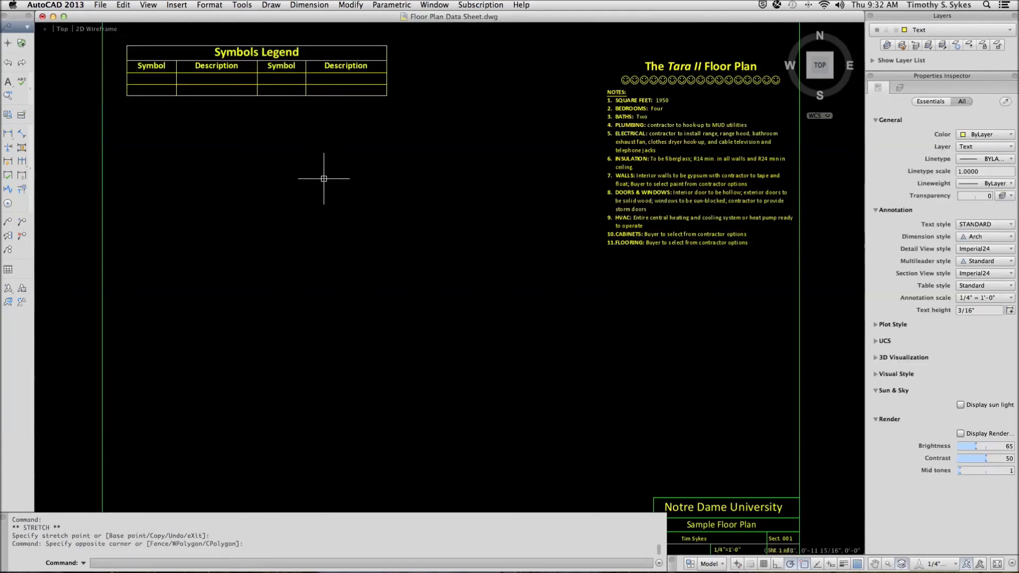
{"action": "scroll", "coordinate": [324, 178], "scroll_direction": "up", "scroll_amount": 1}
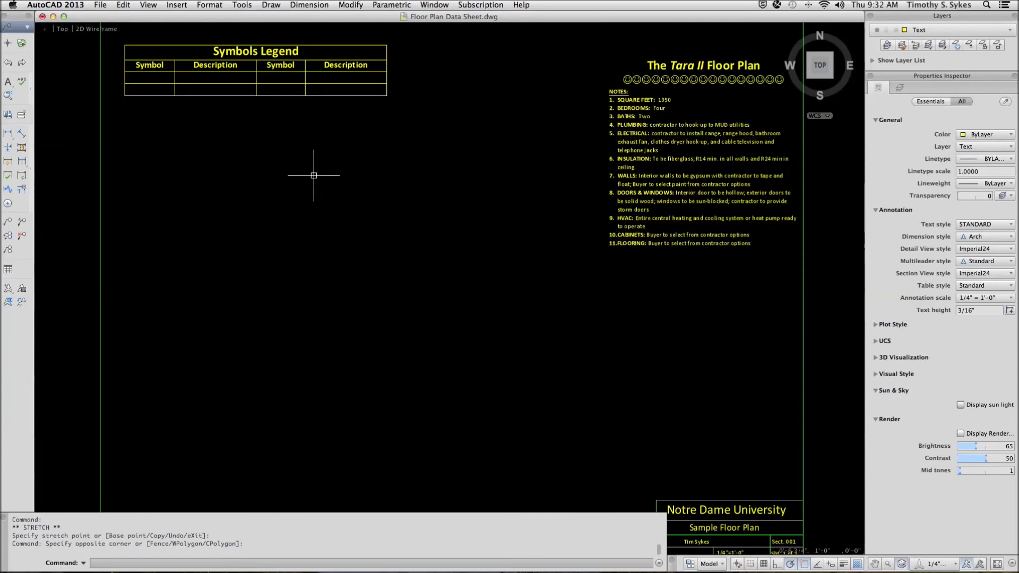
Insert four new empty rows below row 4 of the legend table.
{"action": "left_click", "coordinate": [294, 91]}
{"action": "left_click", "coordinate": [286, 91]}
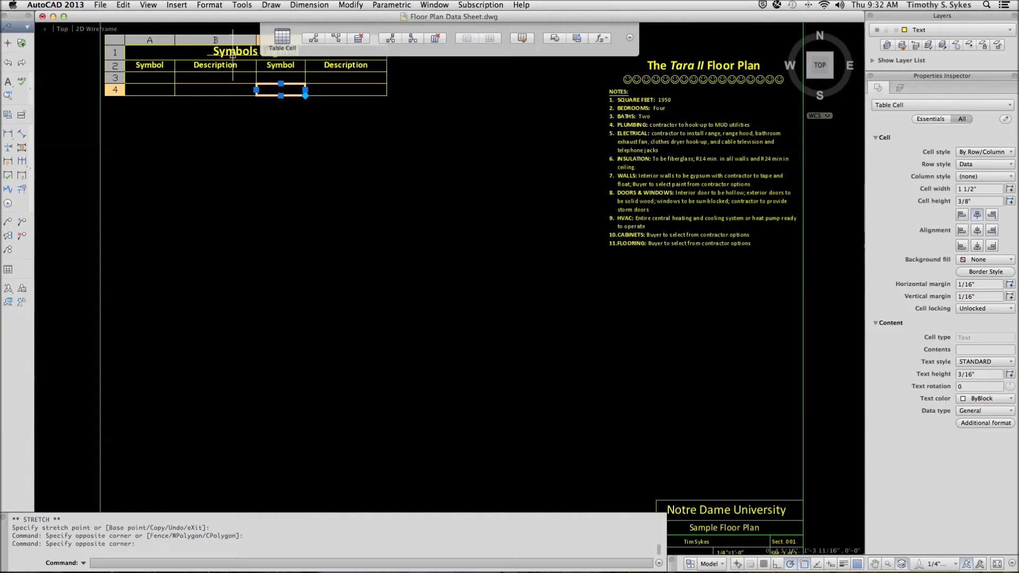
{"action": "left_click", "coordinate": [336, 38]}
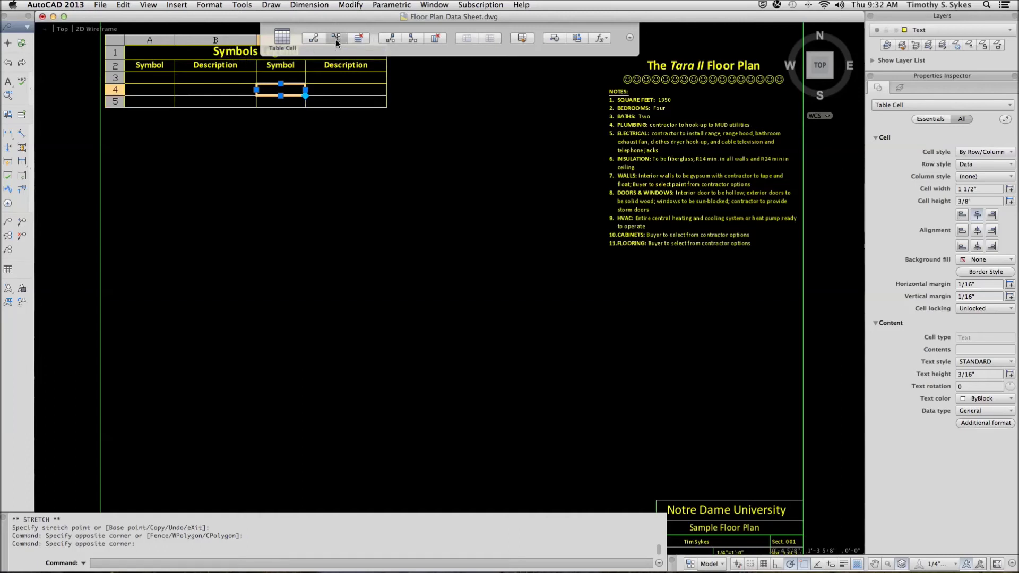
{"action": "left_click", "coordinate": [336, 38]}
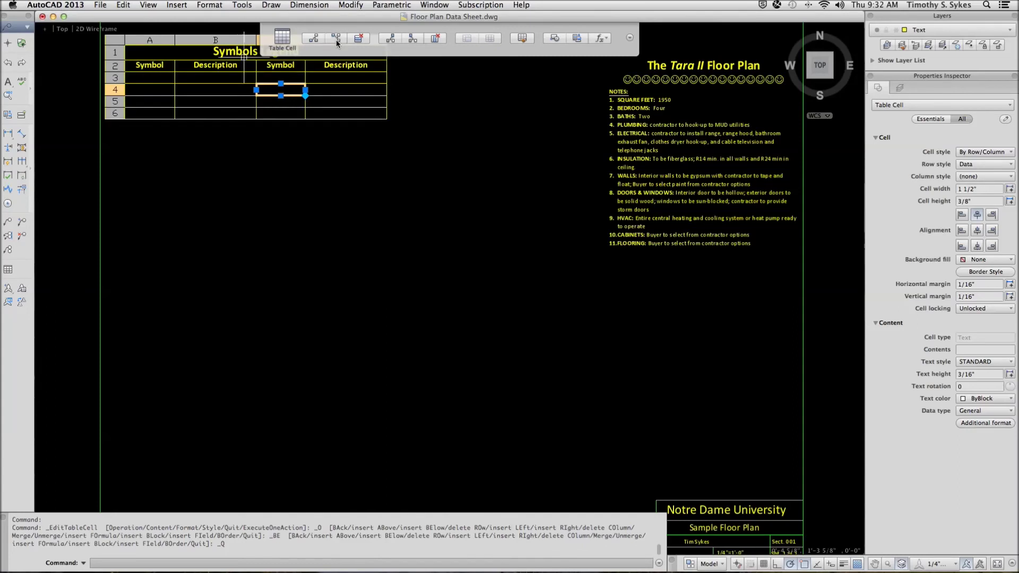
{"action": "left_click", "coordinate": [336, 38]}
{"action": "left_click", "coordinate": [335, 39]}
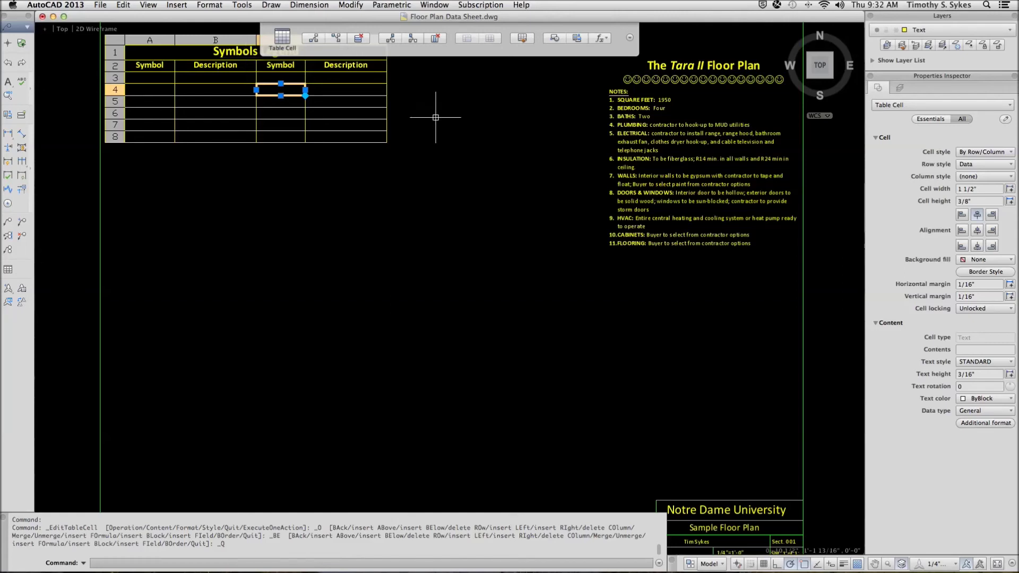
{"action": "key", "text": "Escape"}
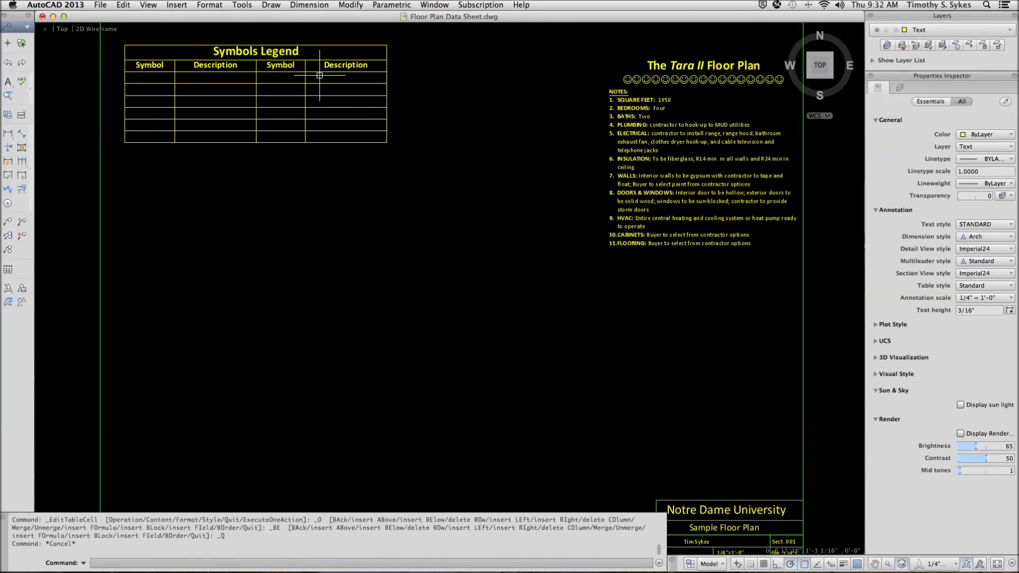
{"action": "key", "text": "super+z"}
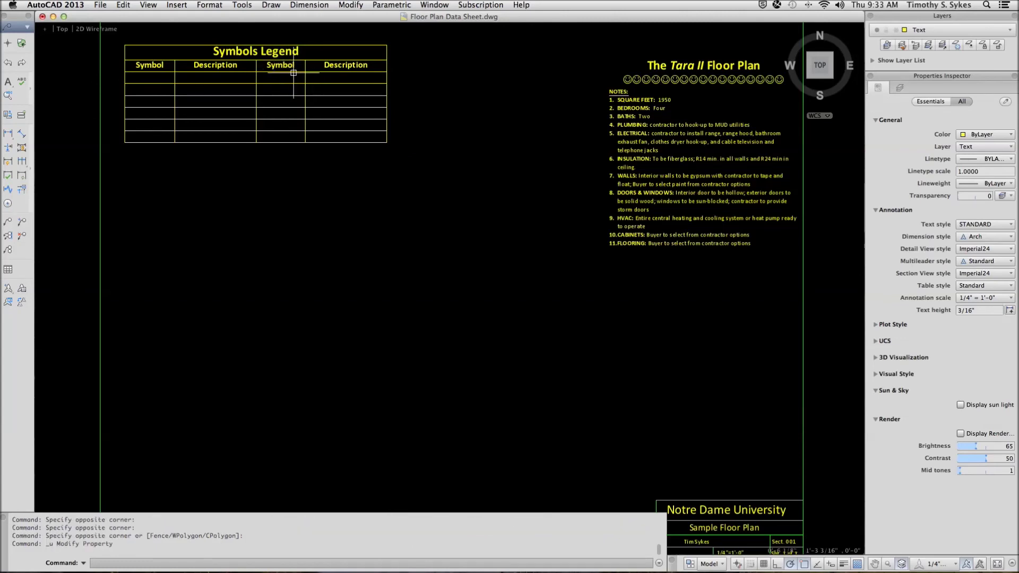
Set a Blue background fill on all table cells, from title to bottom row.
{"action": "left_click", "coordinate": [257, 51]}
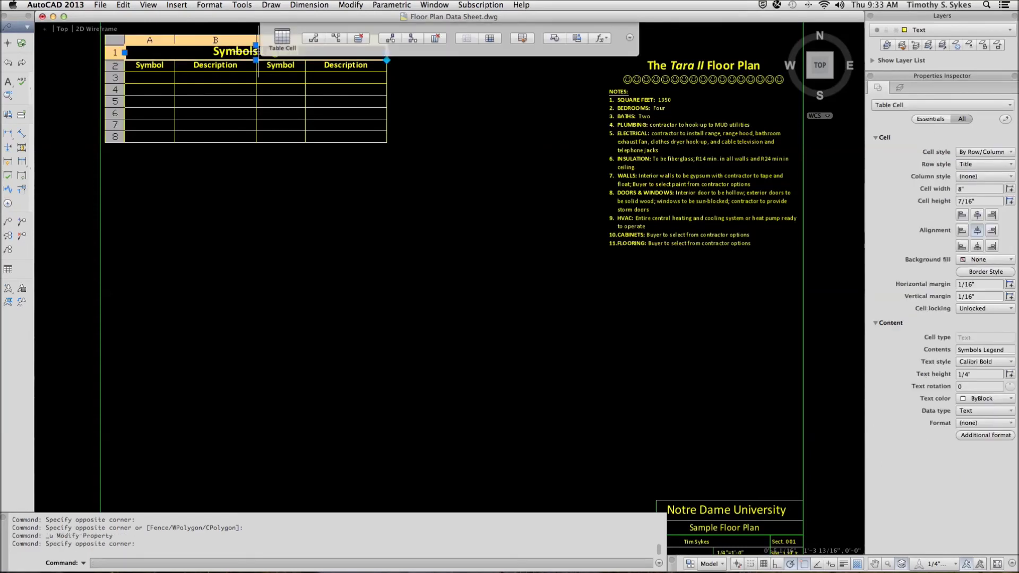
{"action": "left_click", "coordinate": [279, 133], "text": "shift"}
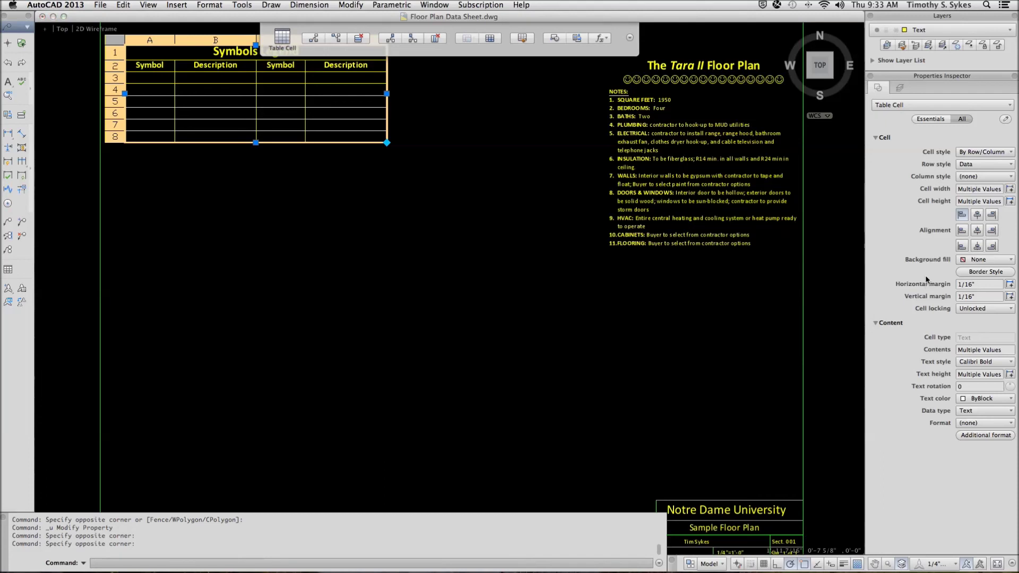
{"action": "left_click", "coordinate": [974, 260]}
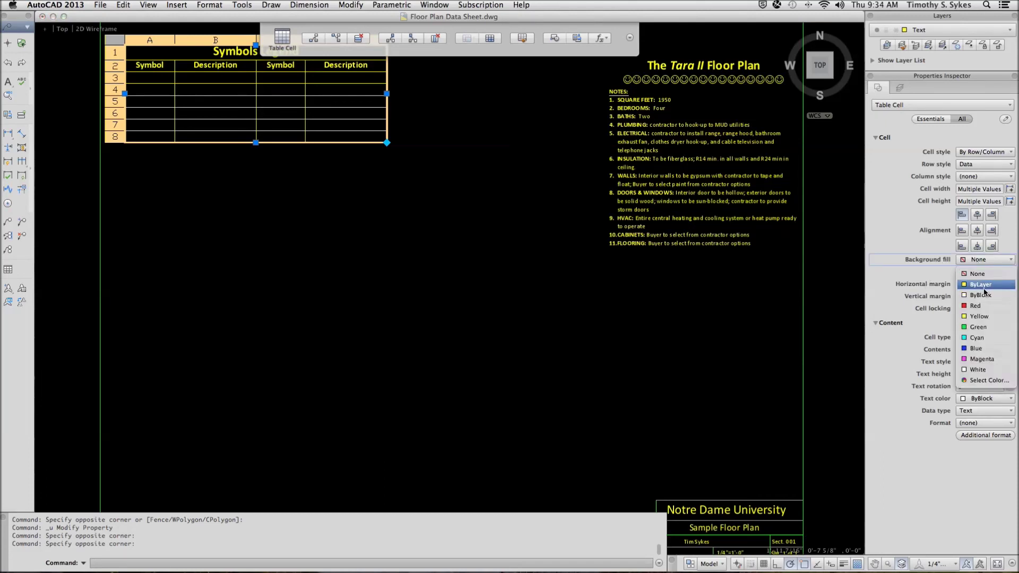
{"action": "left_click", "coordinate": [999, 349]}
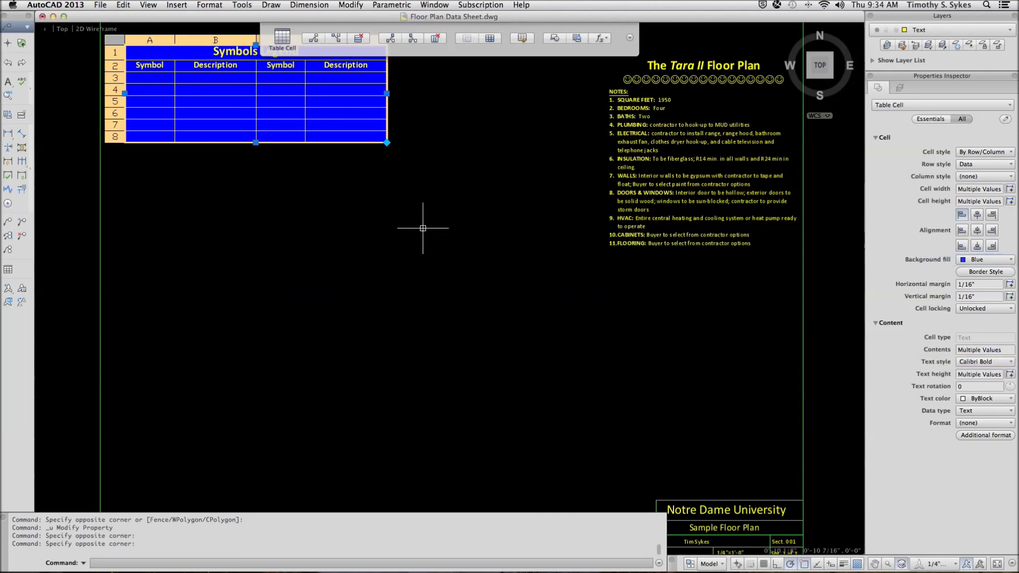
{"action": "left_click", "coordinate": [405, 214]}
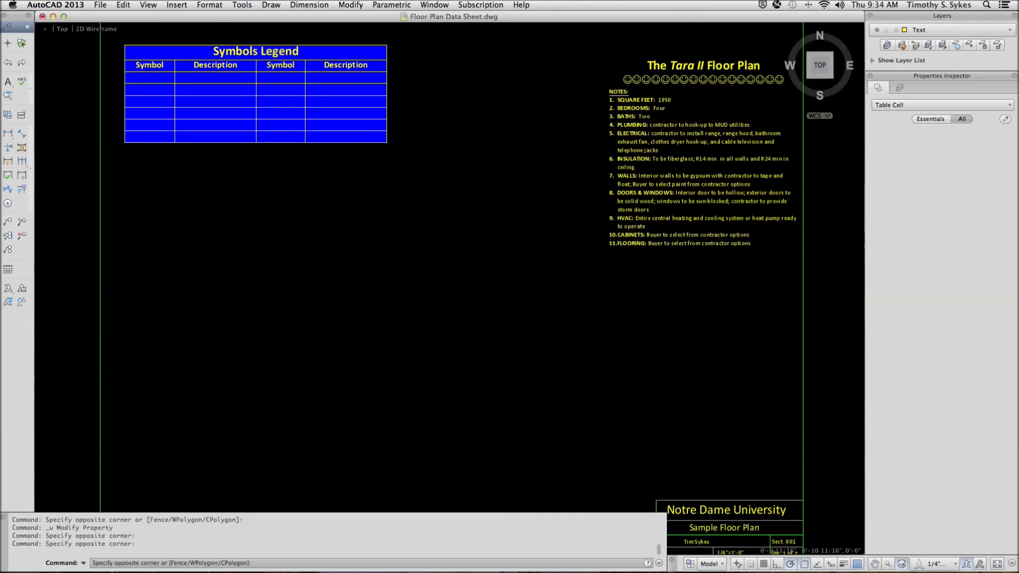
{"action": "left_click", "coordinate": [405, 213]}
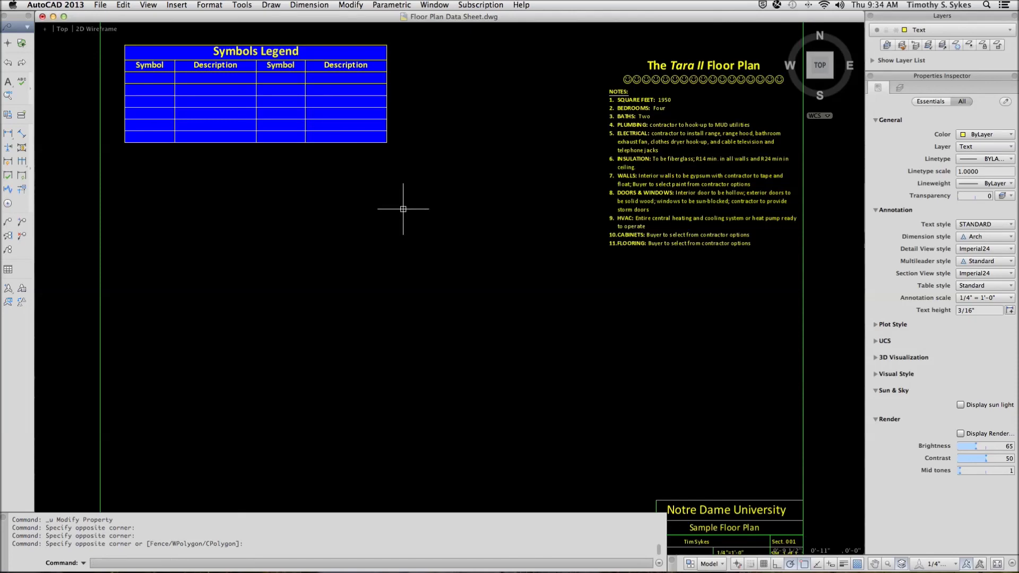